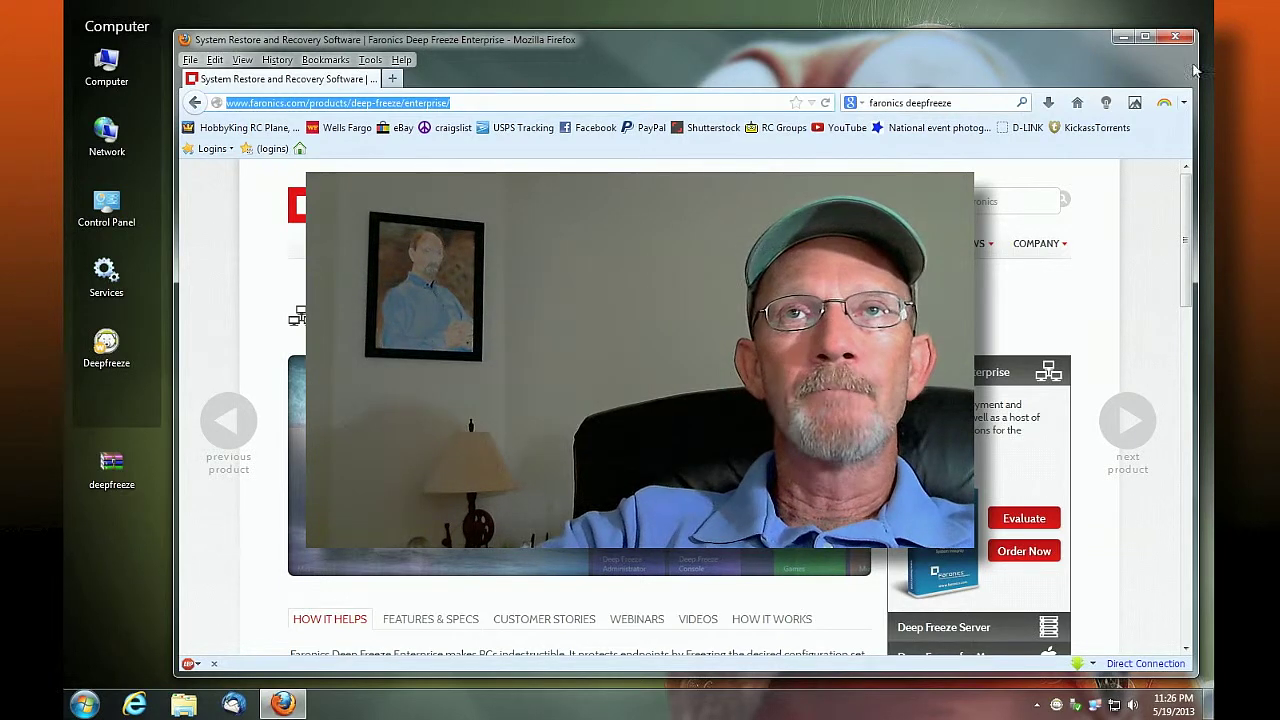
- Minimize the browser window to clear the desktop and deselect the desktop icon
left_click(1123, 37)
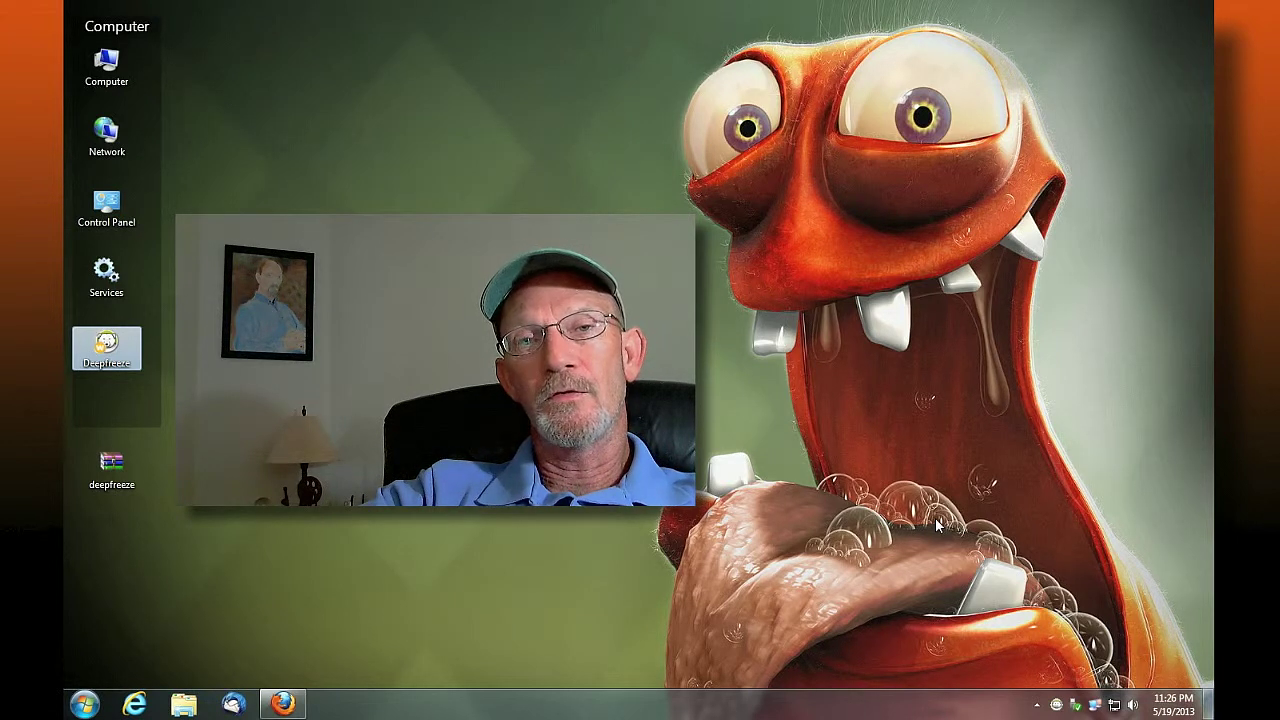
left_click(938, 522)
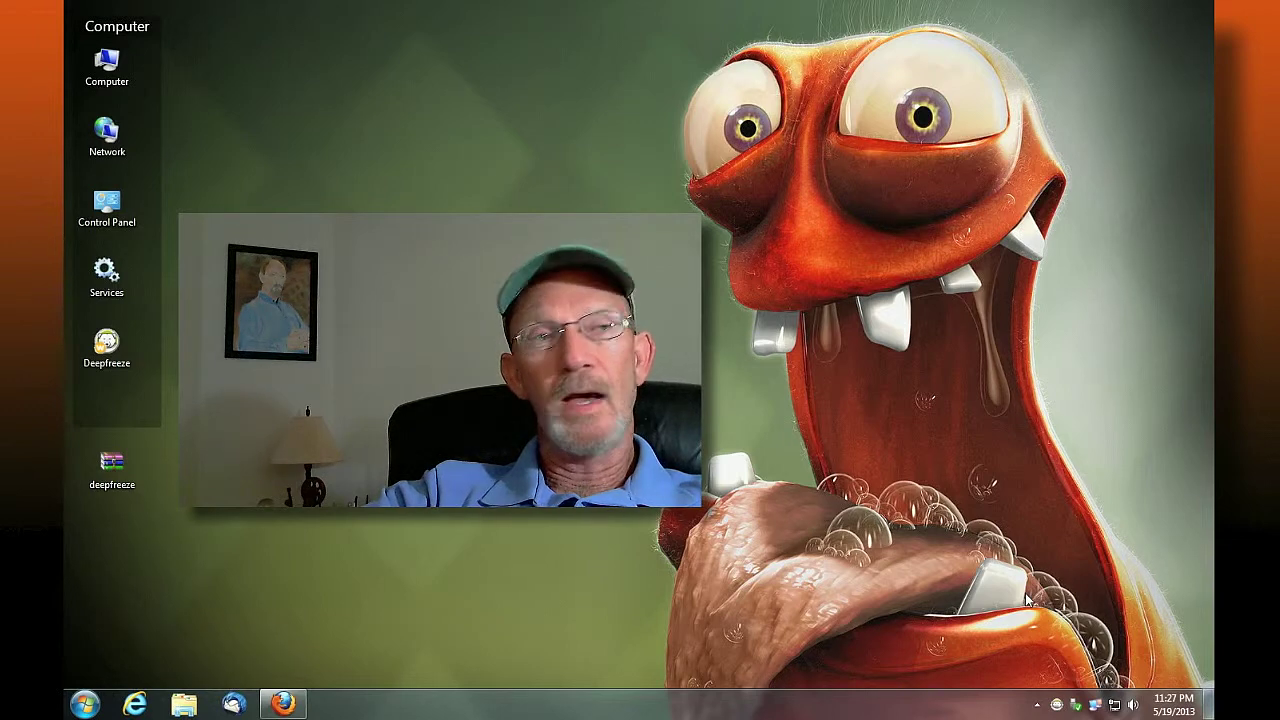
- View the root contents of Local Disk (C:) and close the window
double_click(128, 80)
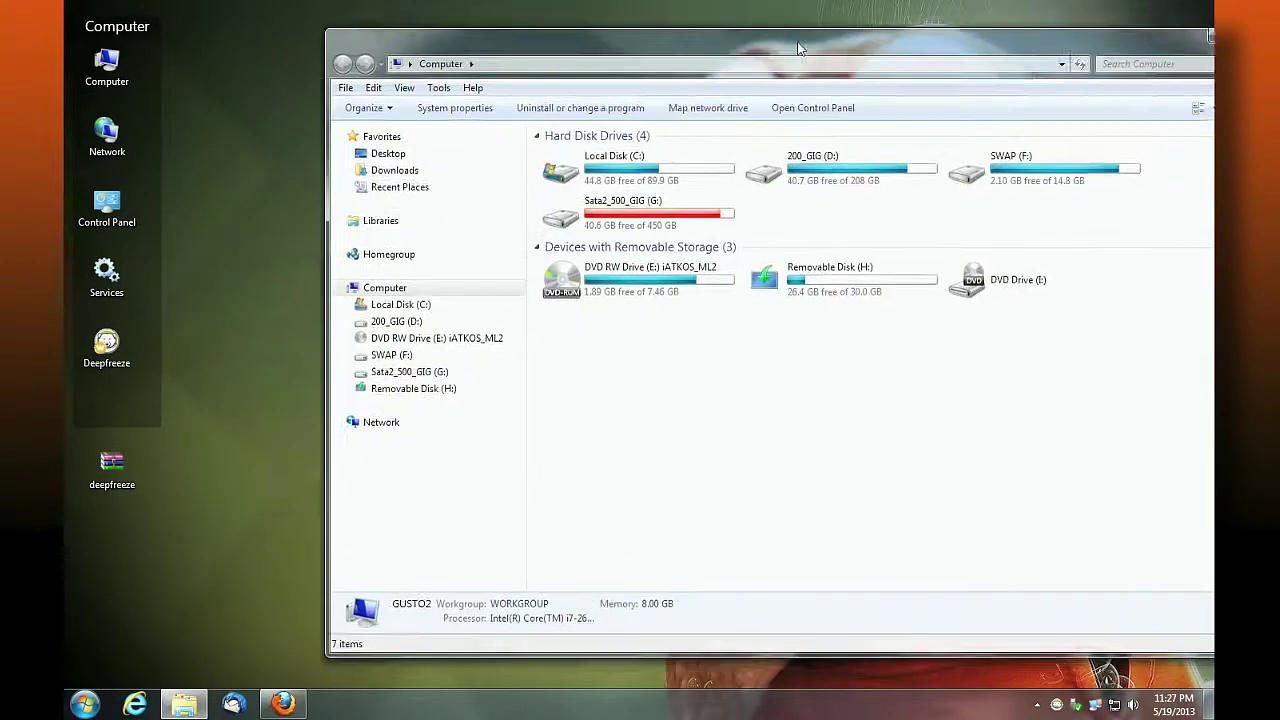
double_click(470, 170)
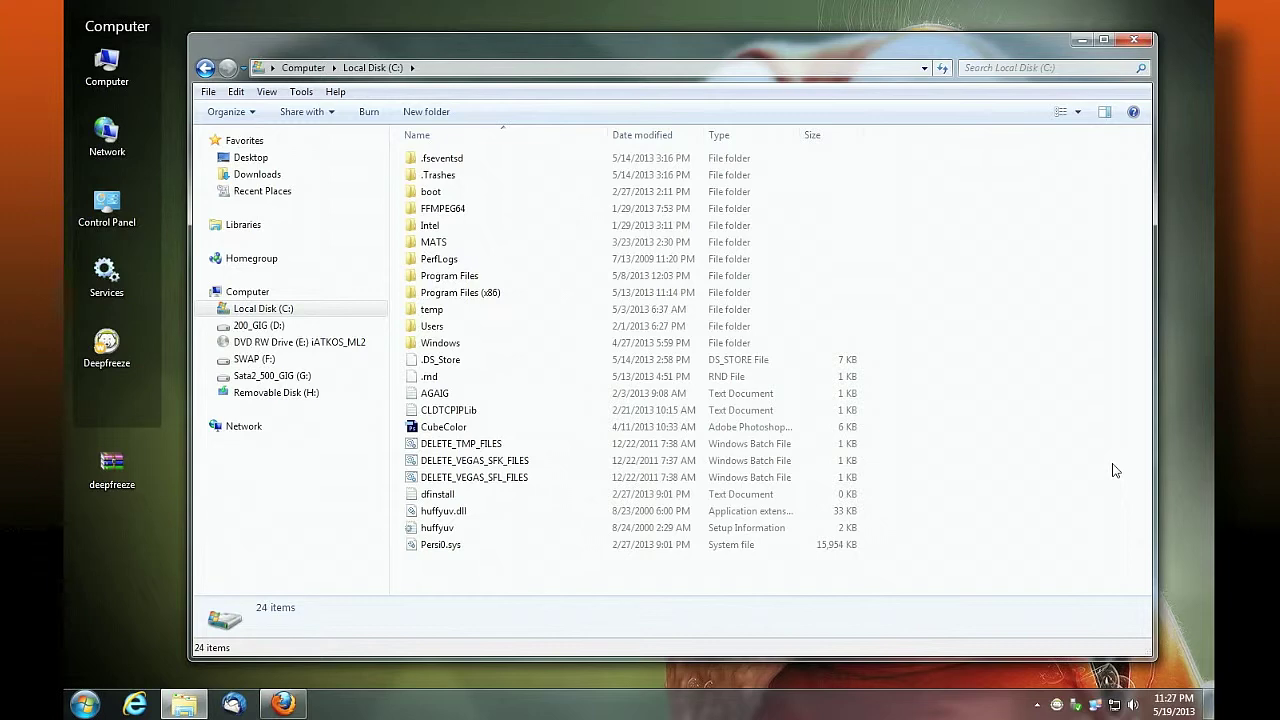
left_click(1134, 39)
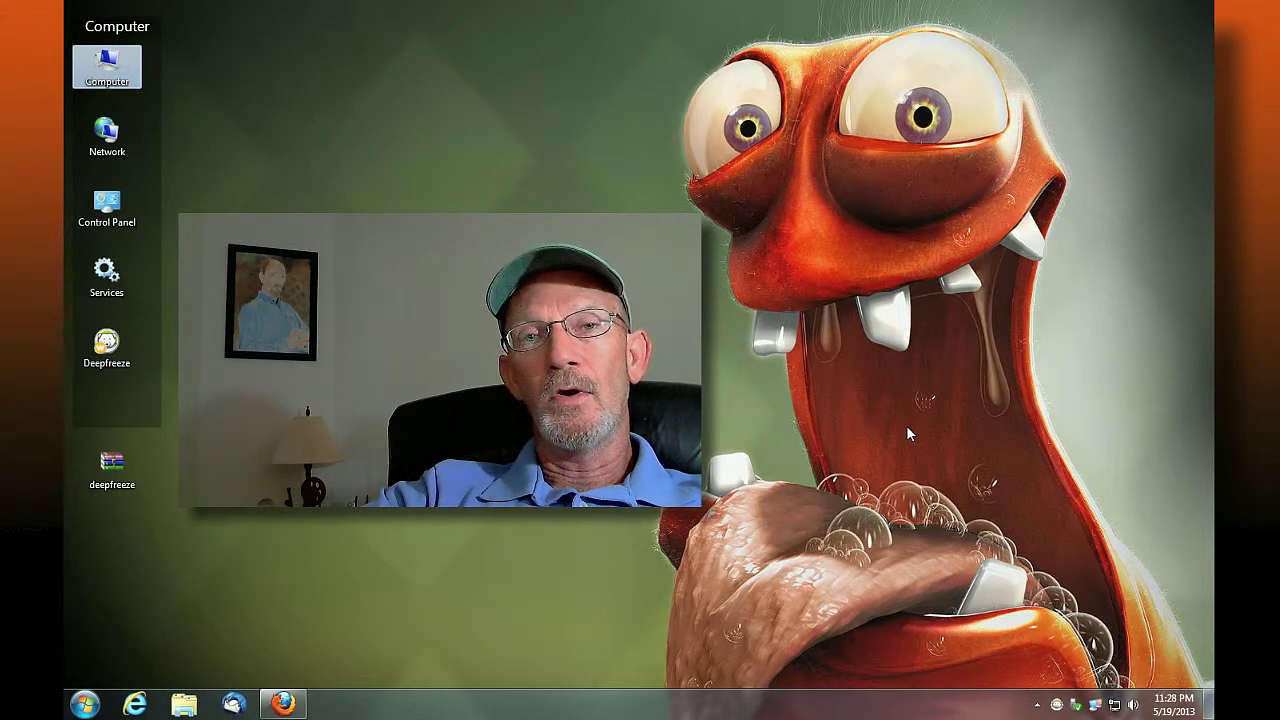
left_click(930, 505)
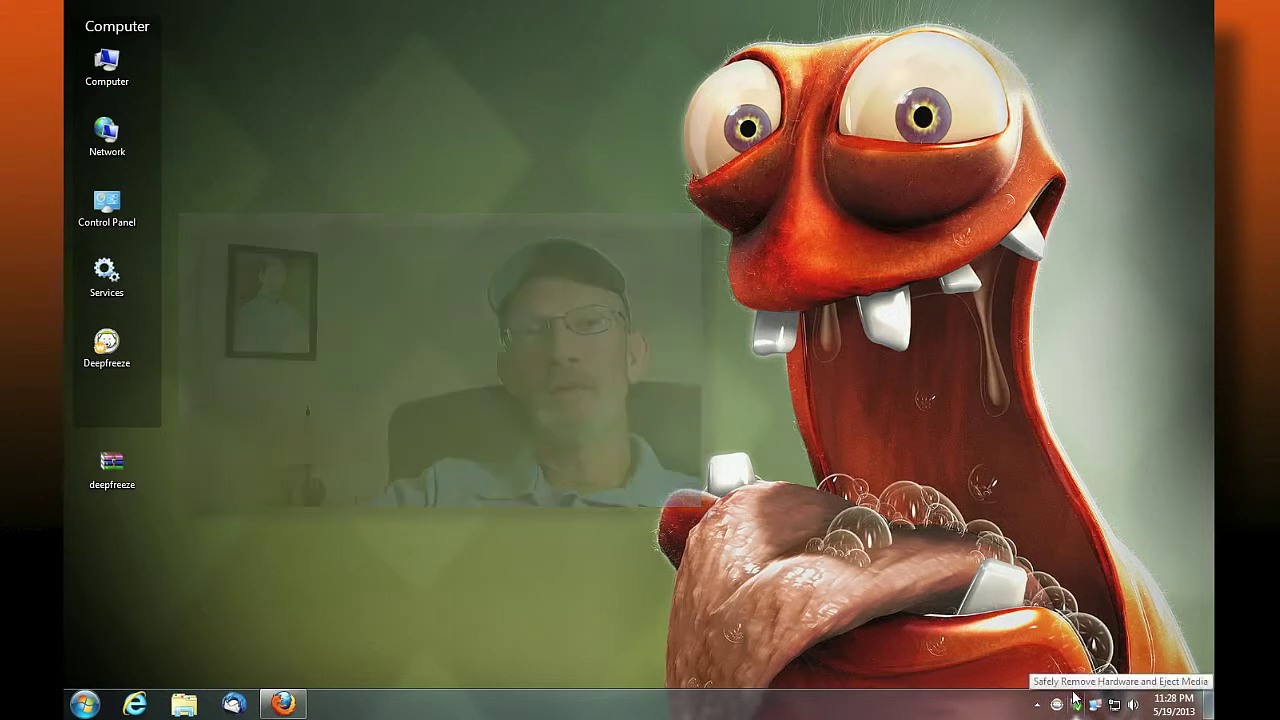
- Unlock the Deep Freeze Enterprise settings with the account password and set the status on next boot to Boot Thawed
double_click(1057, 708, "shift")
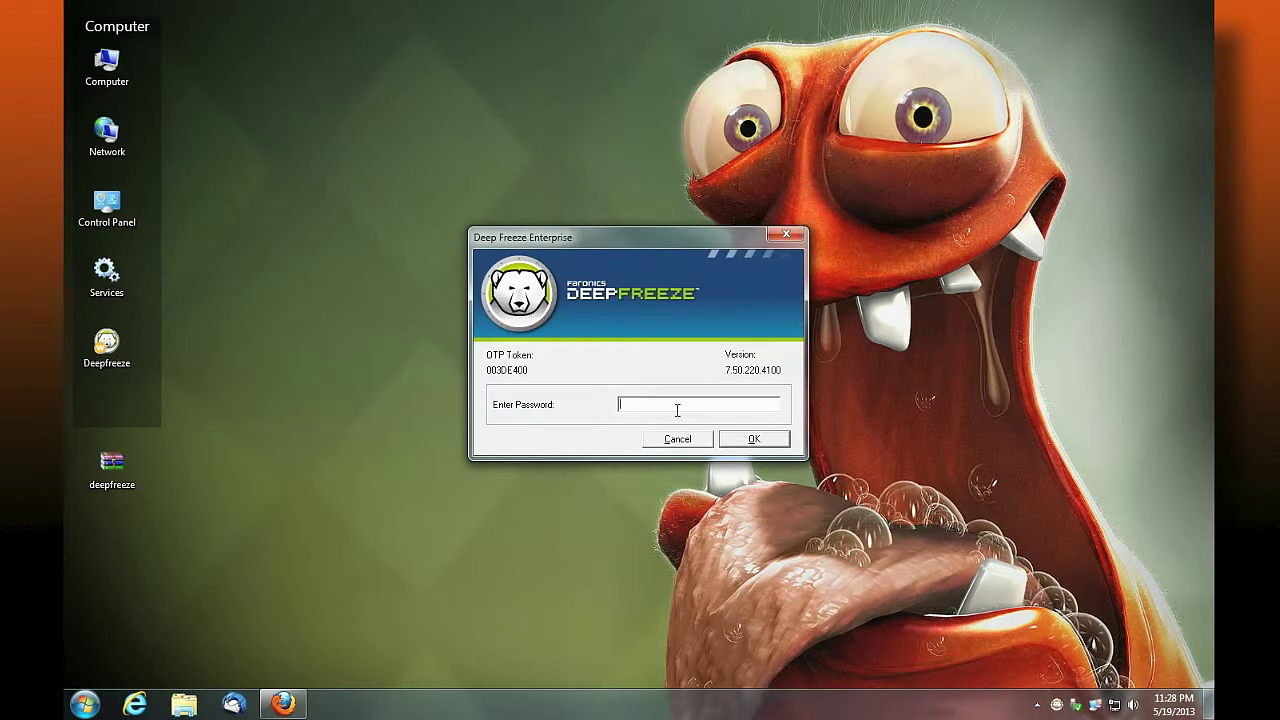
type("*****")
key("Return")
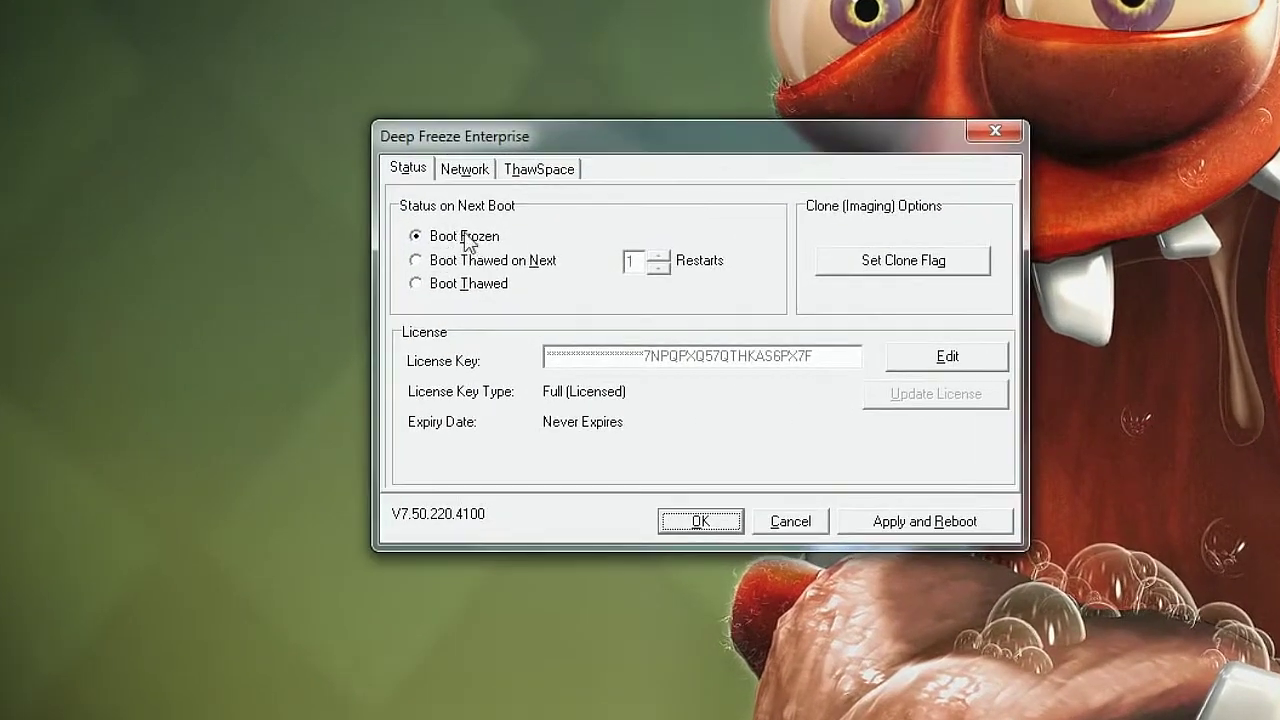
left_click(416, 284)
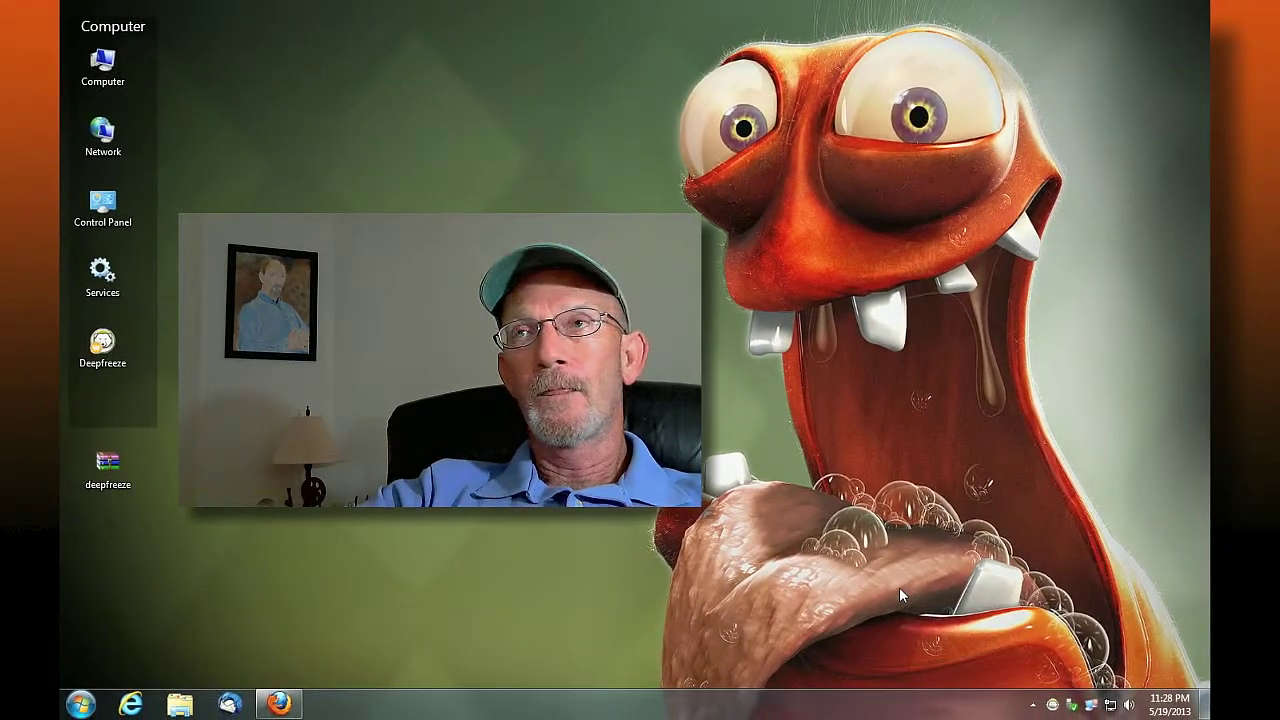
- Move the deepfreeze archive and the Deepfreeze application icon out of the Computer icon area, side by side on the open desktop
left_click_drag(108, 462, 209, 46)
left_click_drag(103, 345, 270, 55)
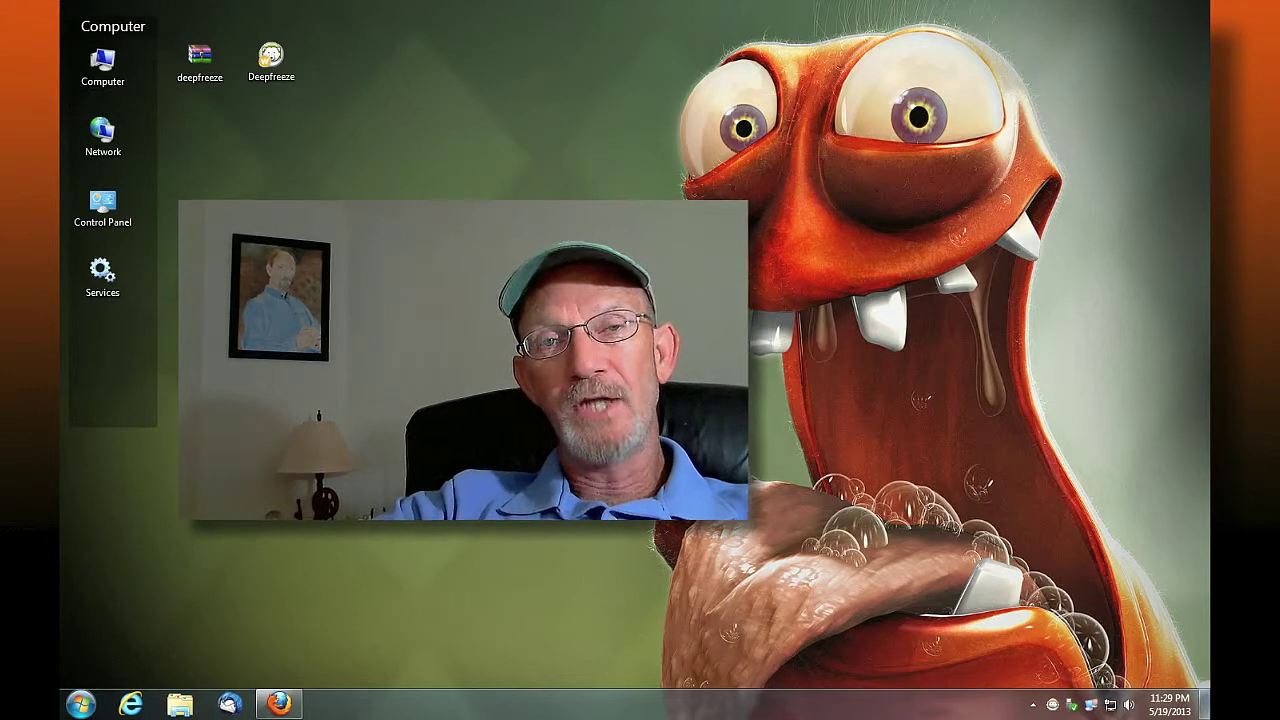
- Enter the Deep Freeze password to check the status on next boot, and close the settings without applying changes
double_click(1053, 707, "shift")
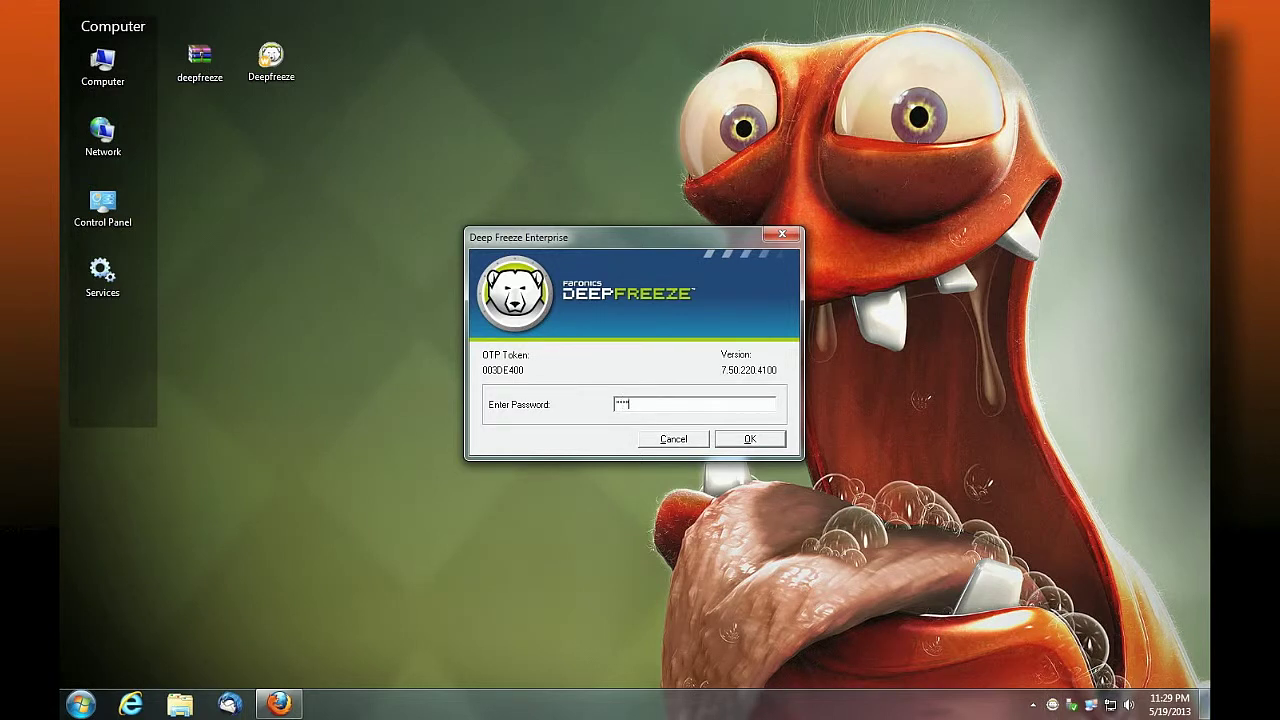
key("Return")
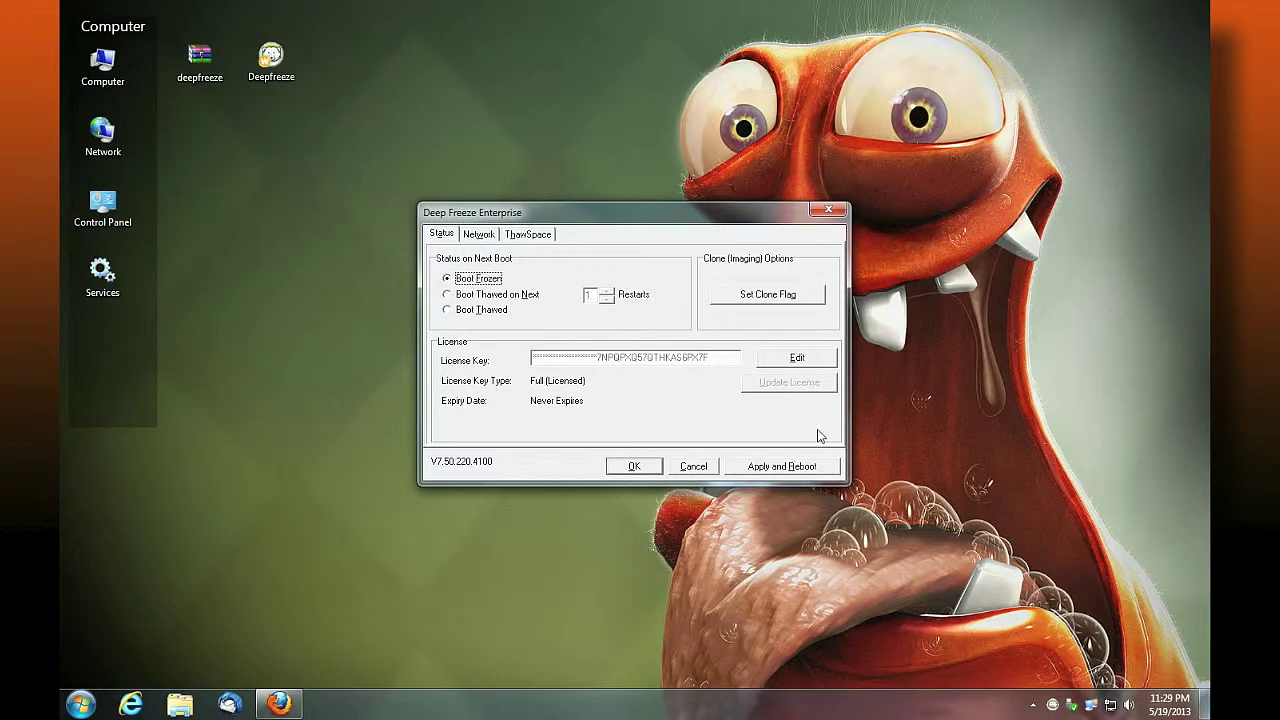
left_click(693, 466)
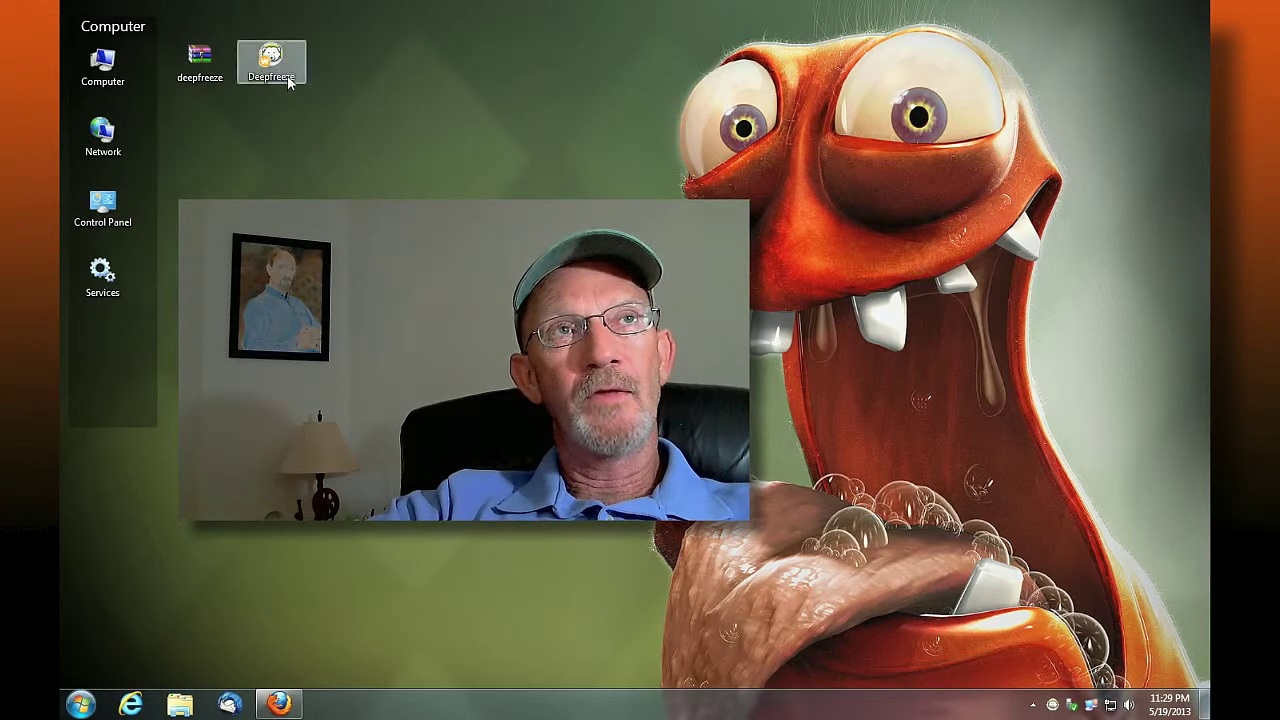
- Return the Deepfreeze application icon to the Computer icon area below Services and place the deepfreeze archive beneath that area
left_click_drag(370, 46, 194, 114)
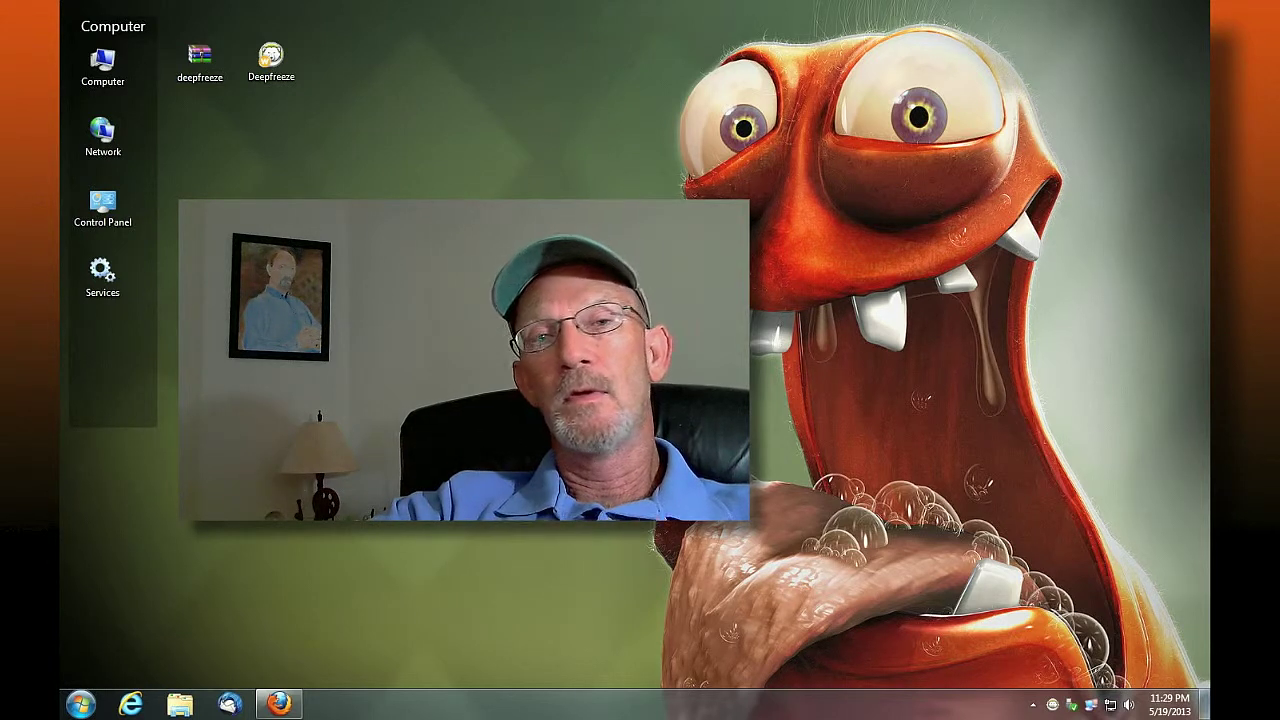
left_click_drag(268, 42, 150, 374)
left_click(271, 60)
left_click_drag(271, 60, 125, 350)
left_click_drag(200, 62, 119, 488)
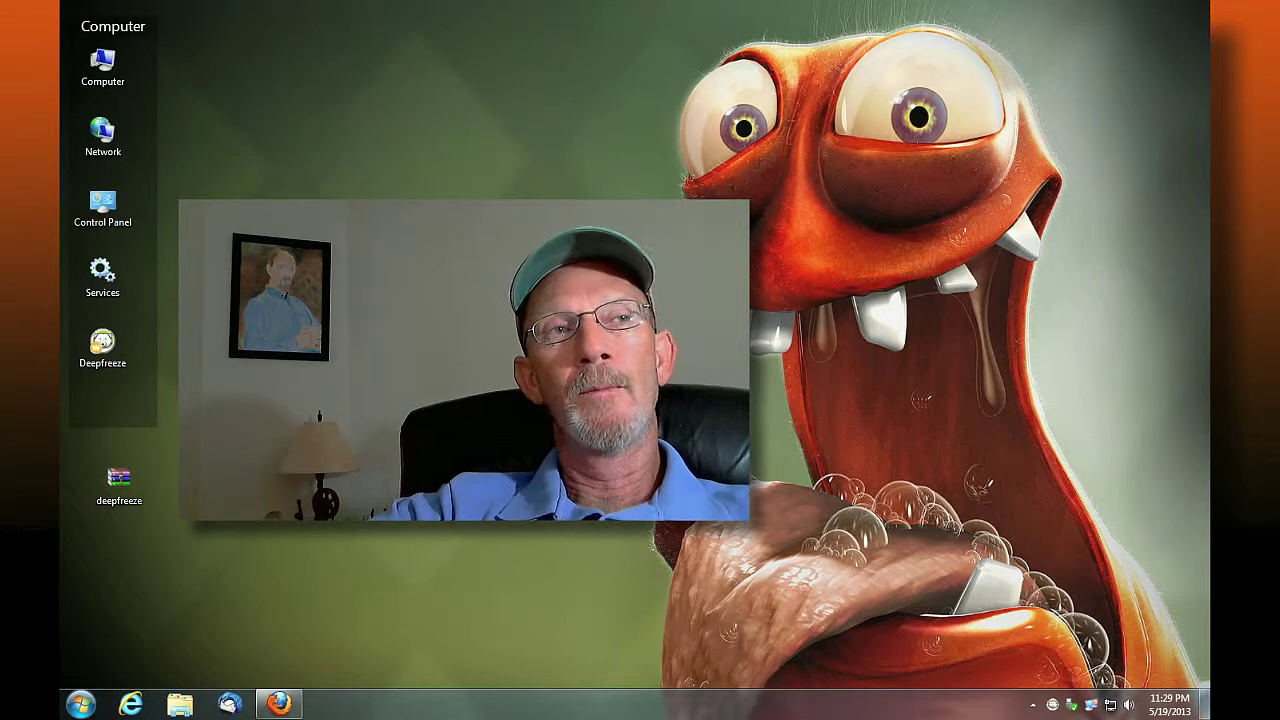
- Extract the deepfreeze folder from deepfreeze.zip to the desktop and close the archive
left_click(137, 494)
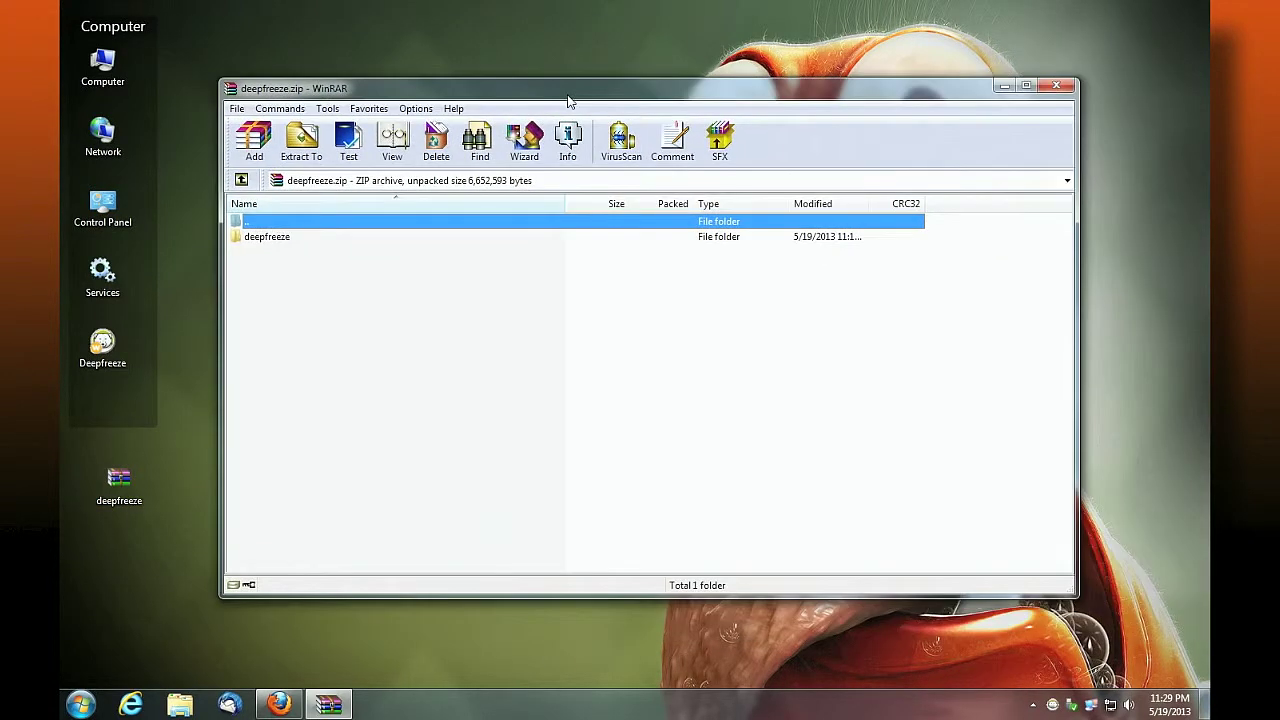
left_click_drag(571, 106, 652, 90)
left_click_drag(336, 228, 227, 469)
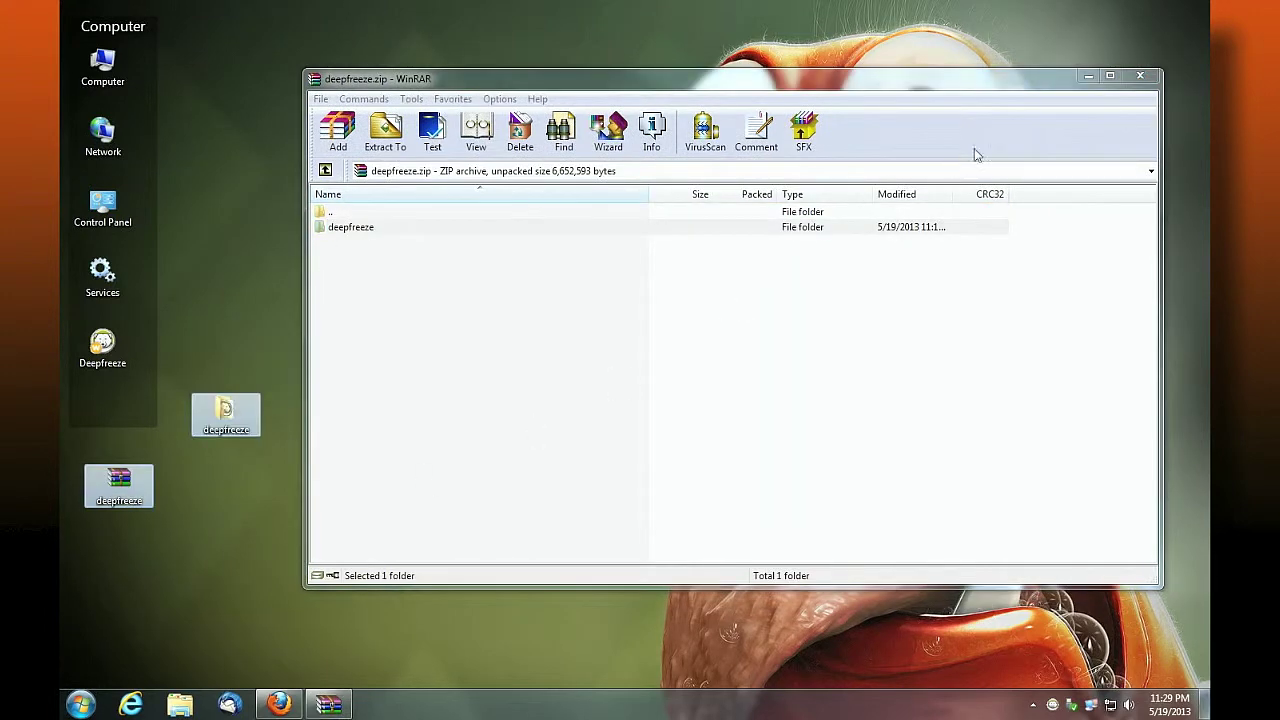
left_click(1140, 76)
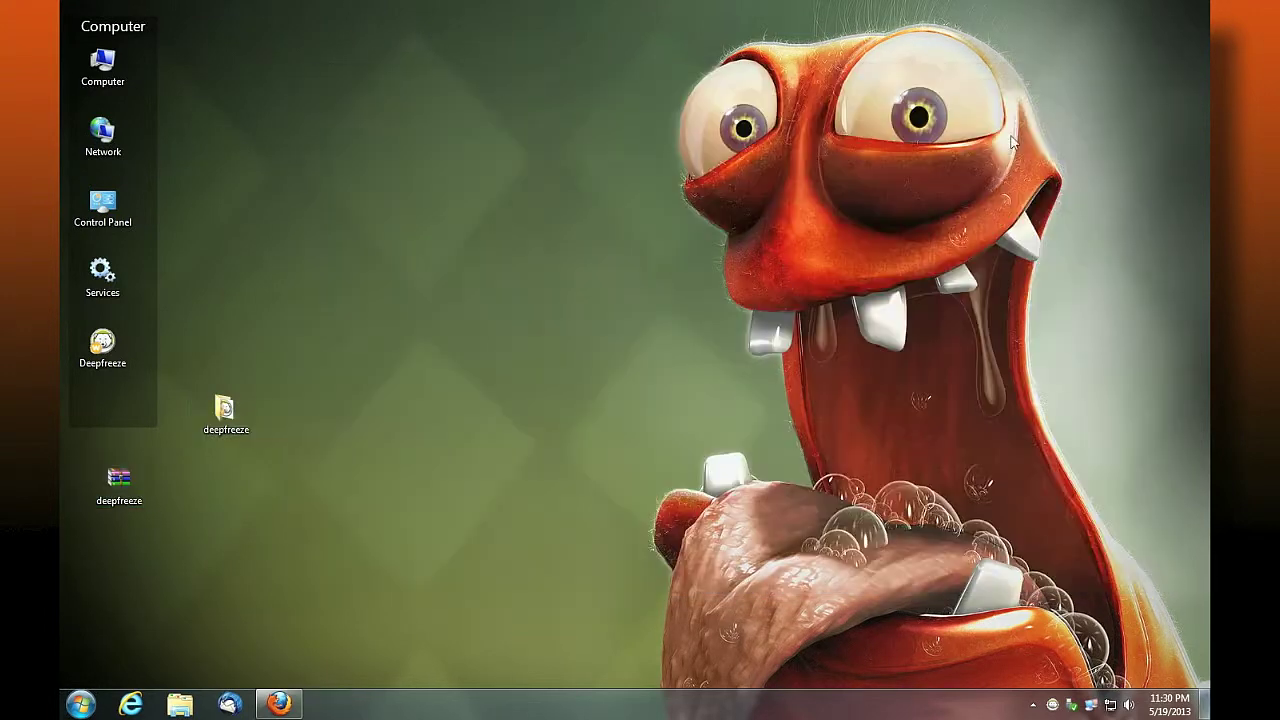
- Open the extracted deepfreeze folder and examine the deepfreeze application inside it
double_click(226, 412)
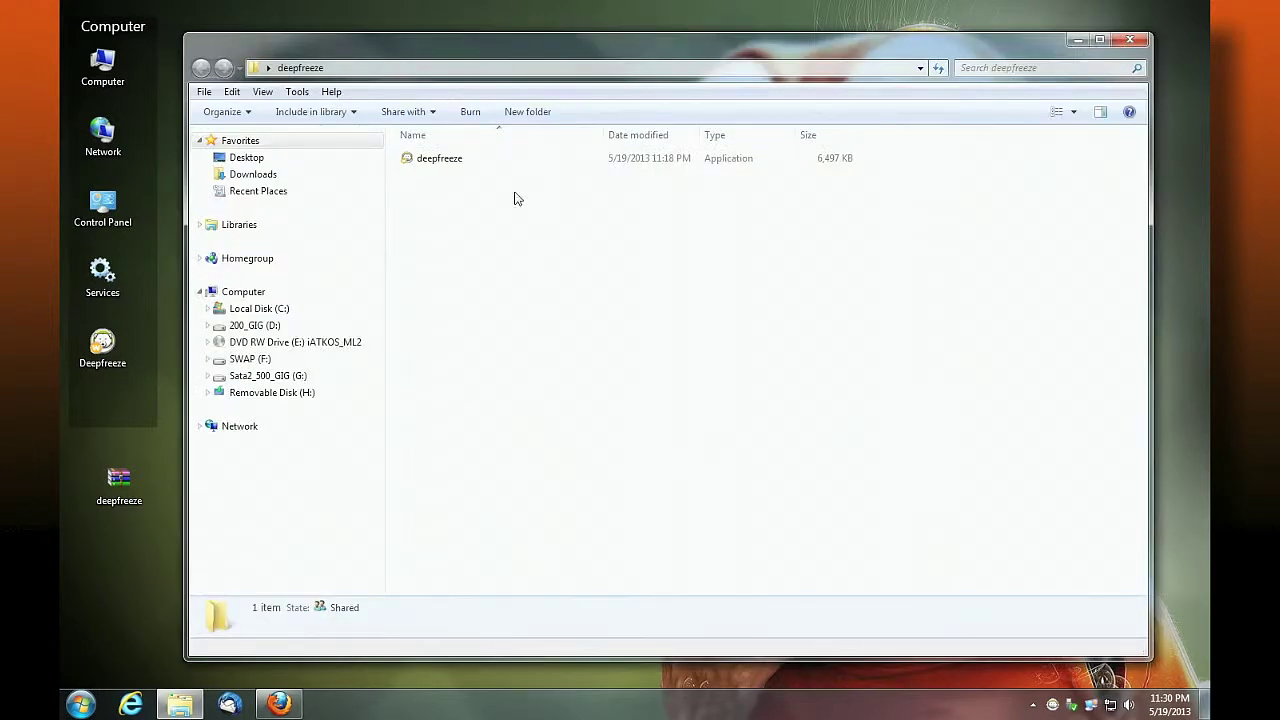
left_click(449, 161)
left_click(603, 427)
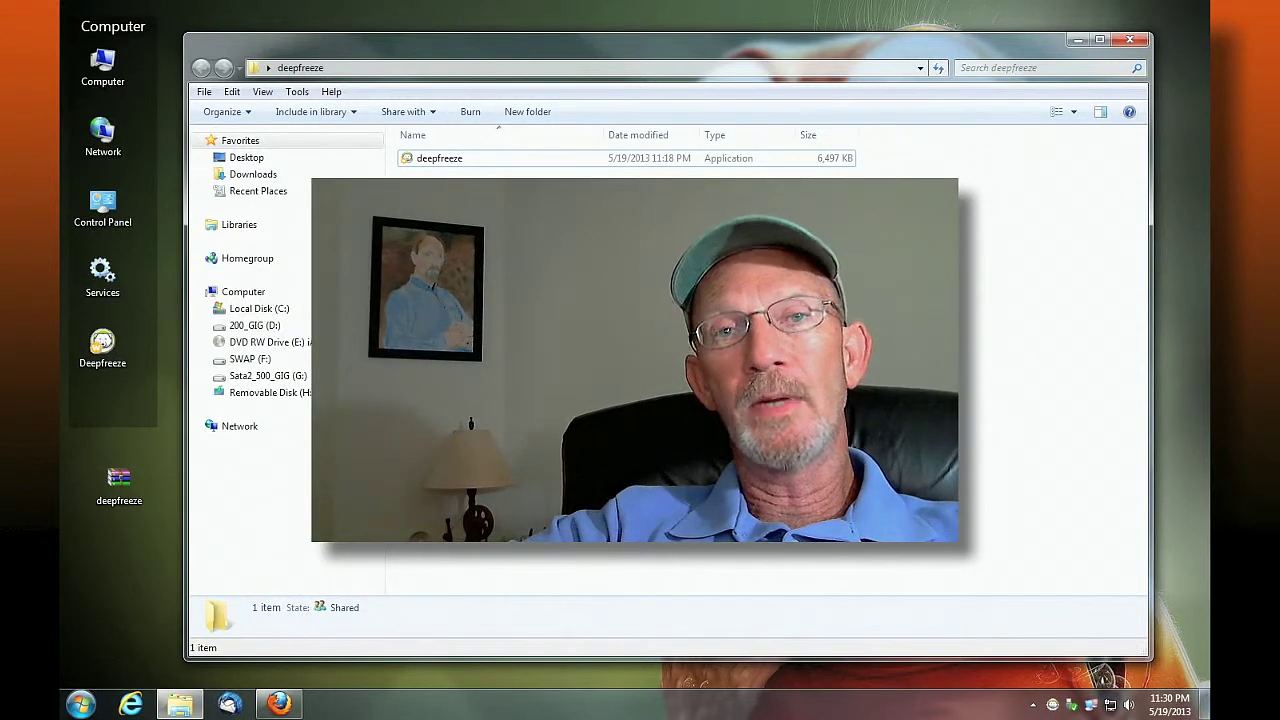
- Review the notification area icon behaviors, including the Deep Freeze utility, and close both the settings and the deepfreeze folder
left_click(1033, 705)
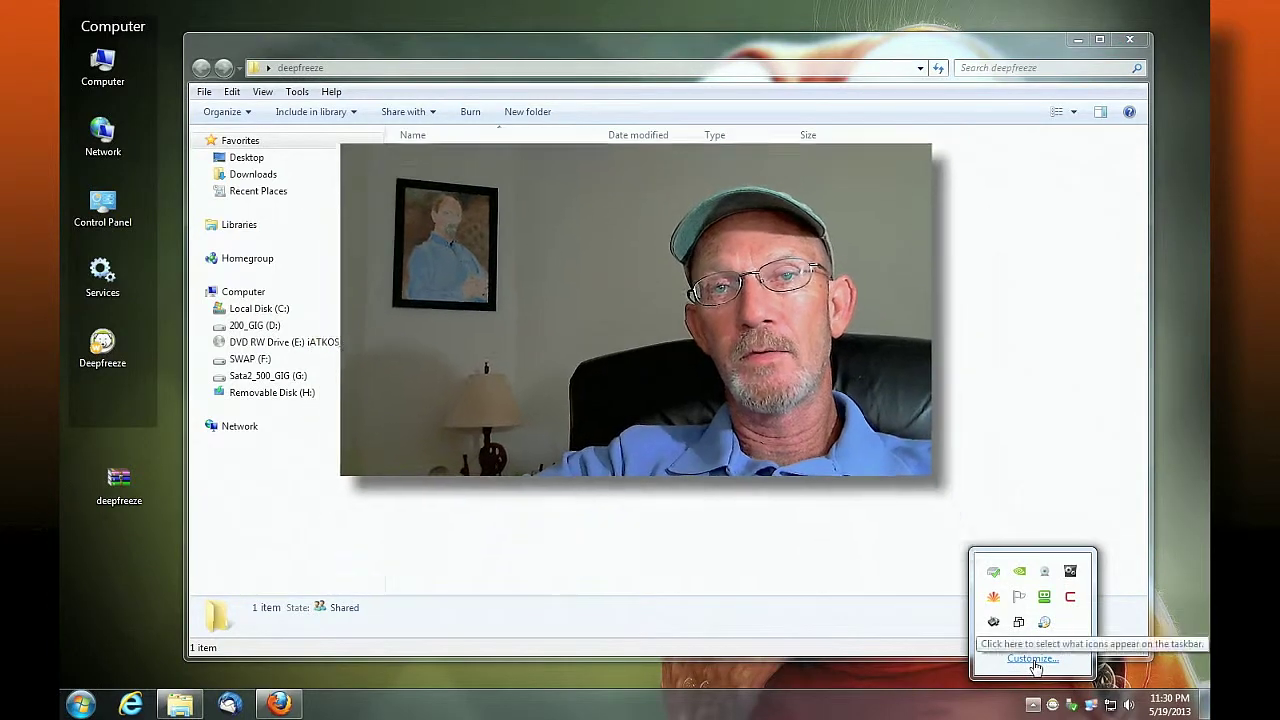
left_click(1033, 658)
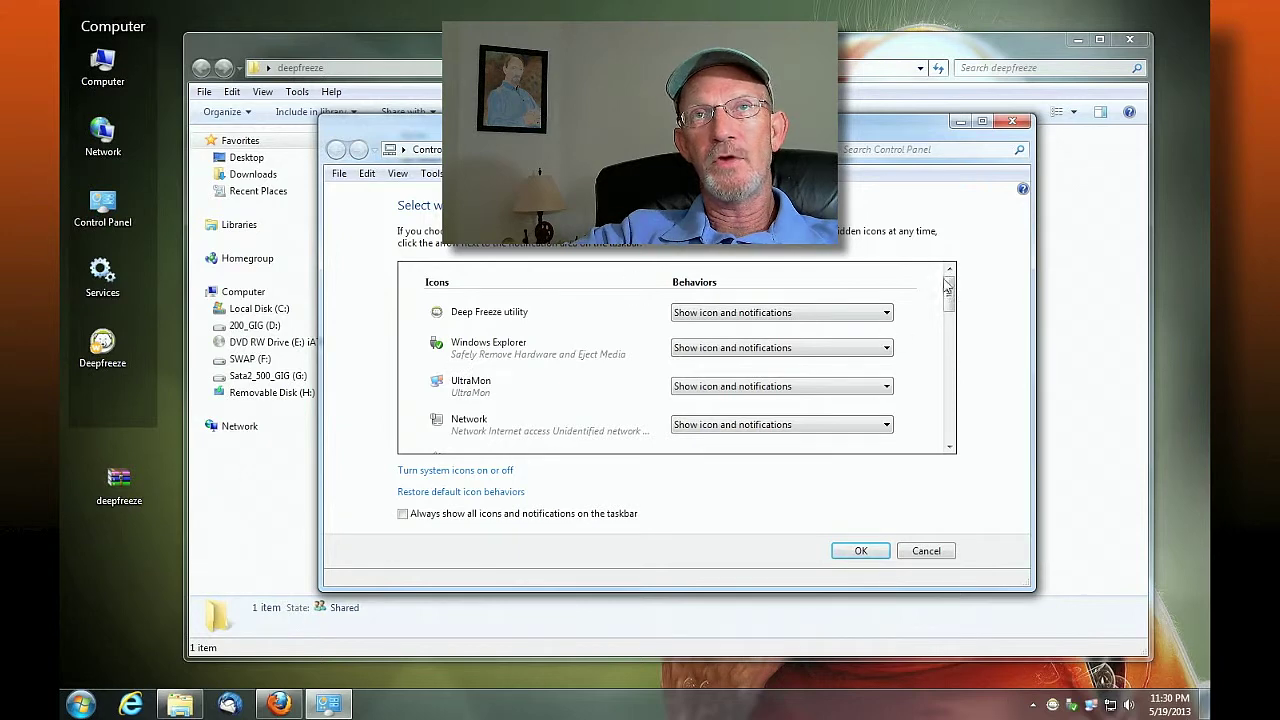
left_click(1012, 121)
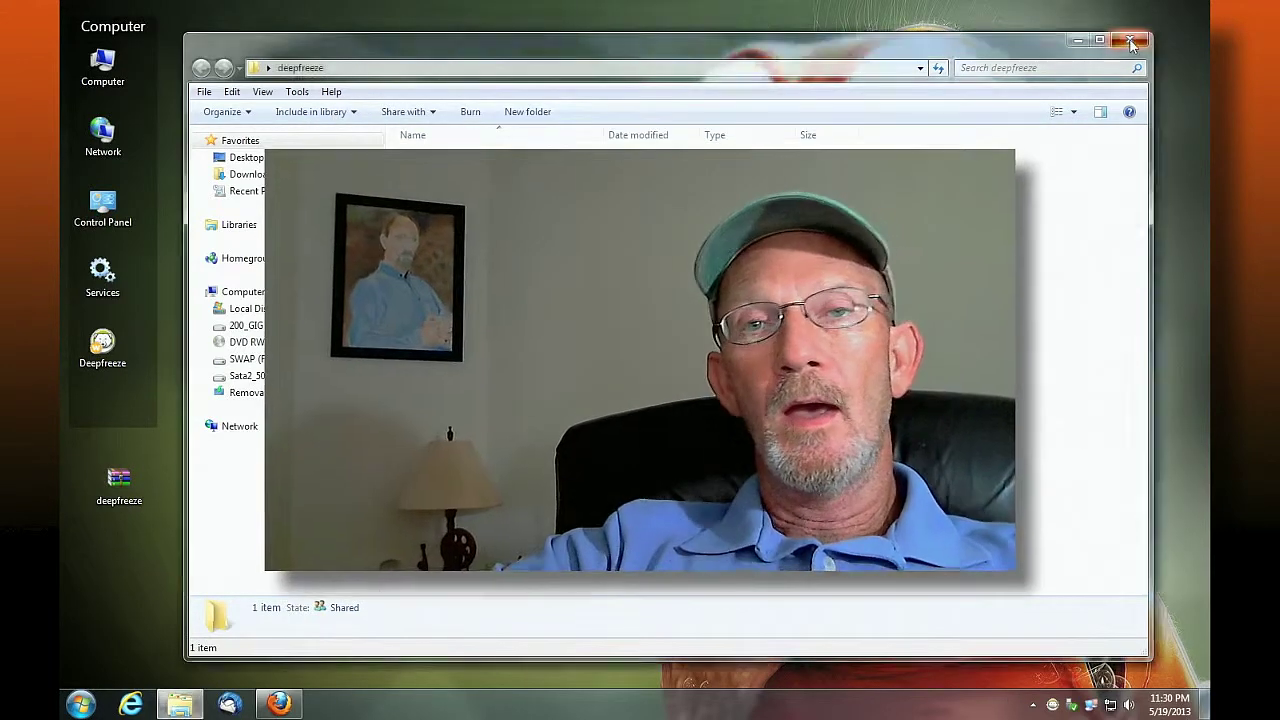
left_click(1129, 39)
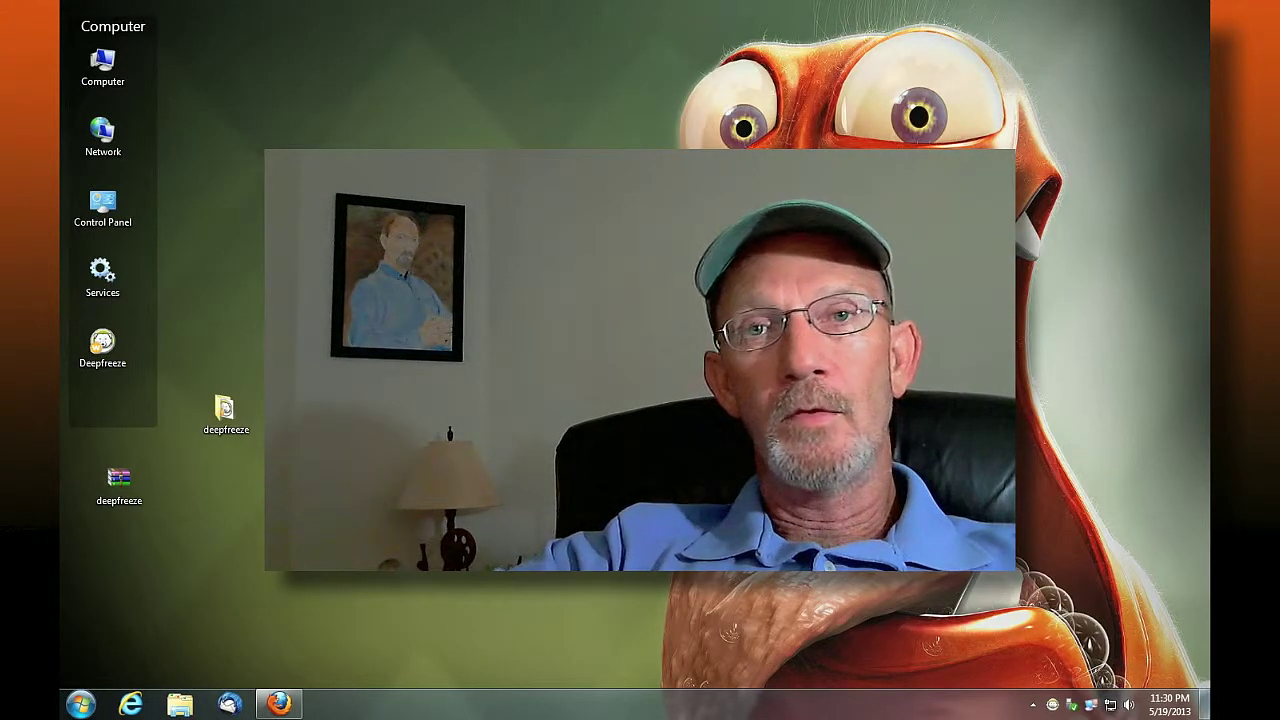
- Bring up the Deep Freeze password prompt from its notification area icon, reposition it and dismiss it without entering a password
double_click(1051, 706, "shift")
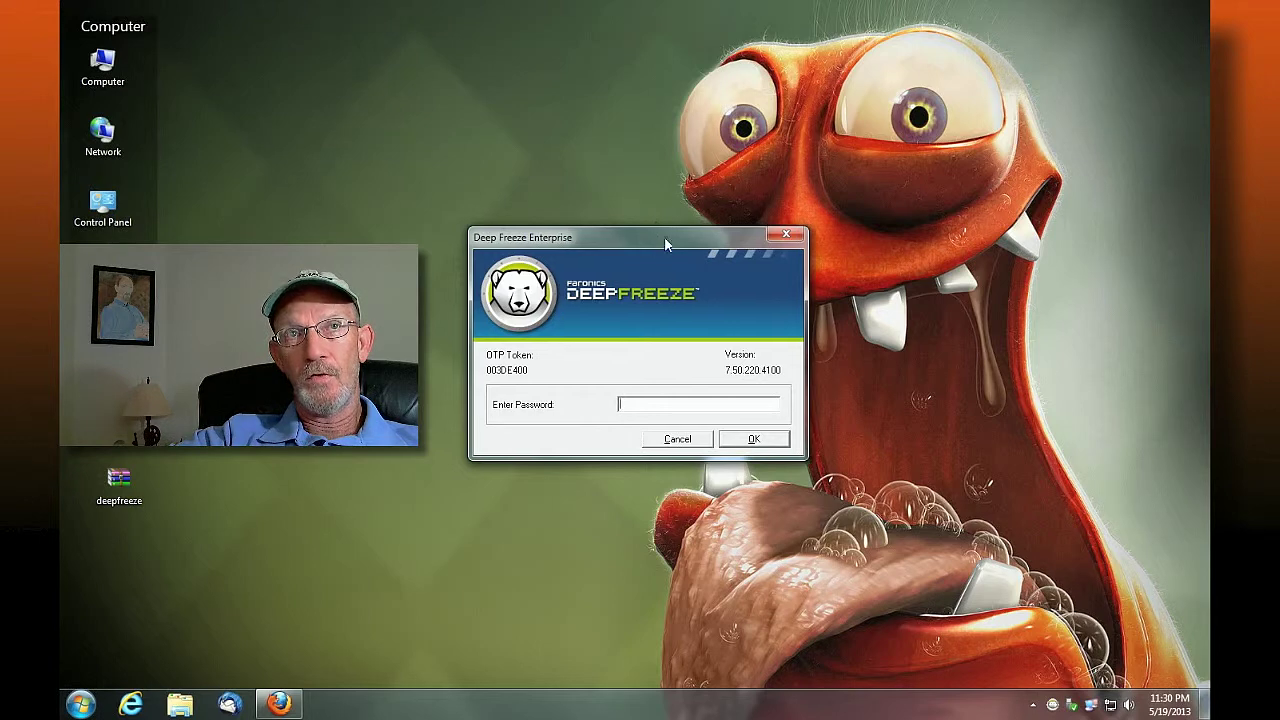
left_click_drag(656, 237, 614, 238)
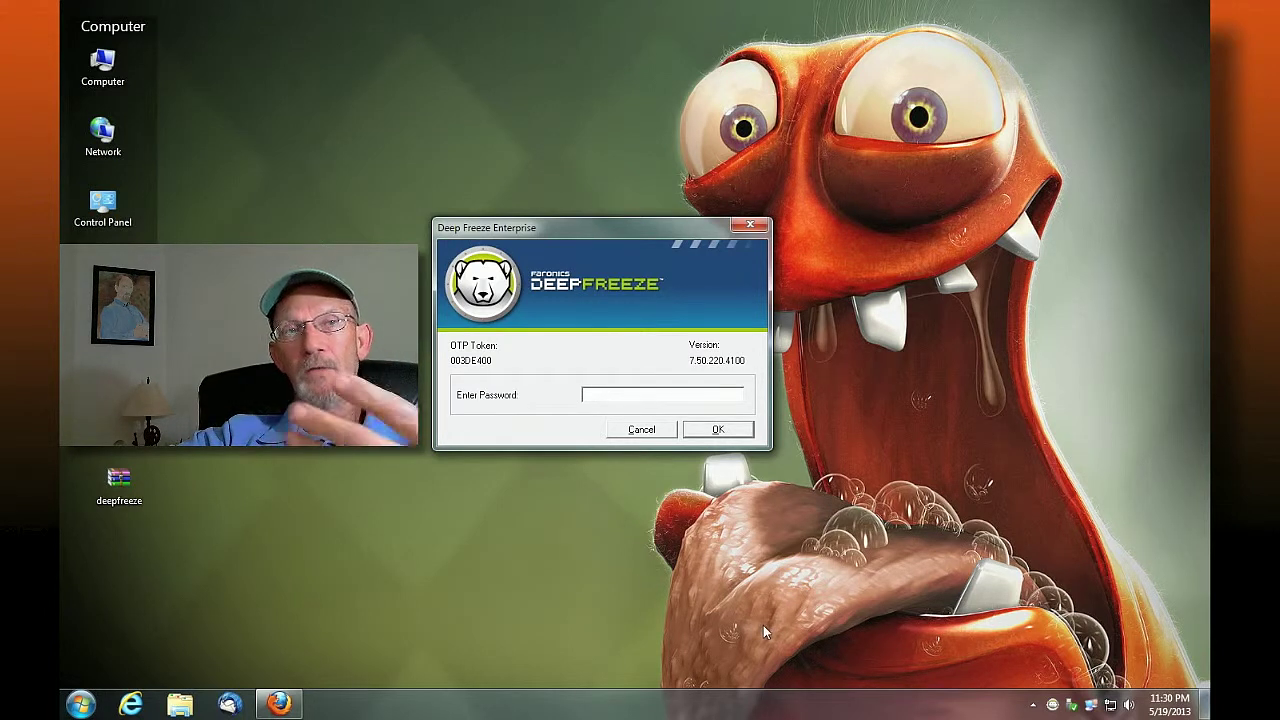
left_click(641, 430)
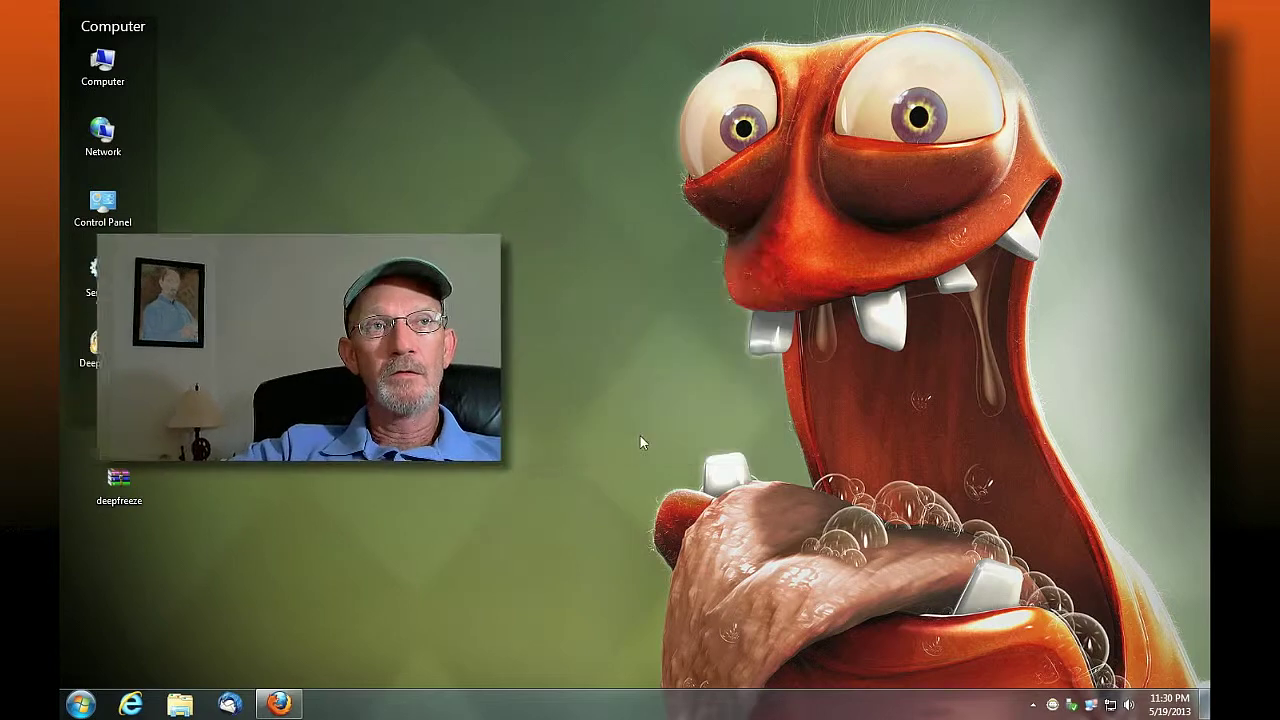